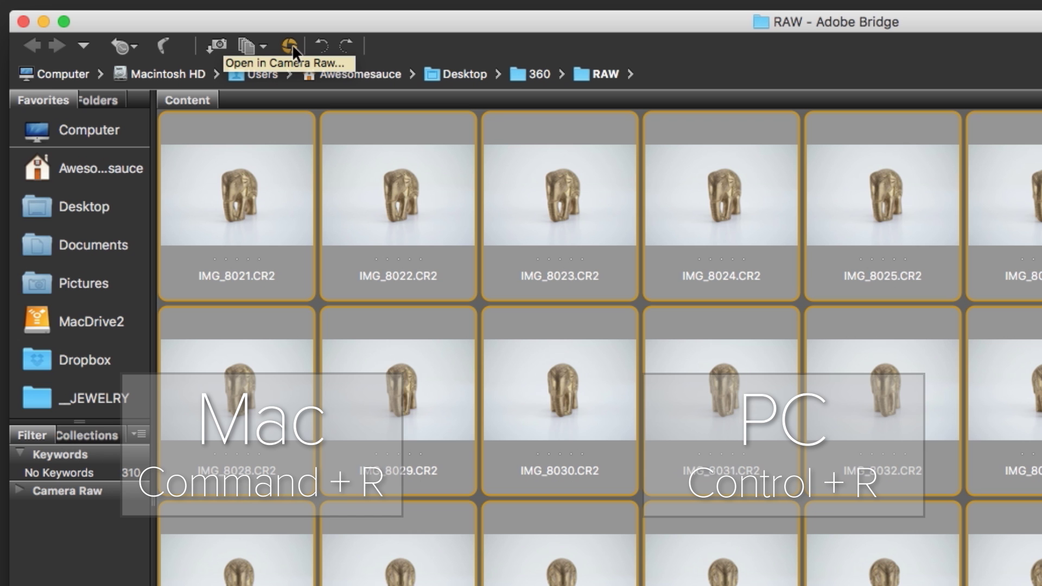
Step: Open the selected RAW photos in Camera Raw, select them all and crop them to a 9 to 16 ratio
click(290, 45)
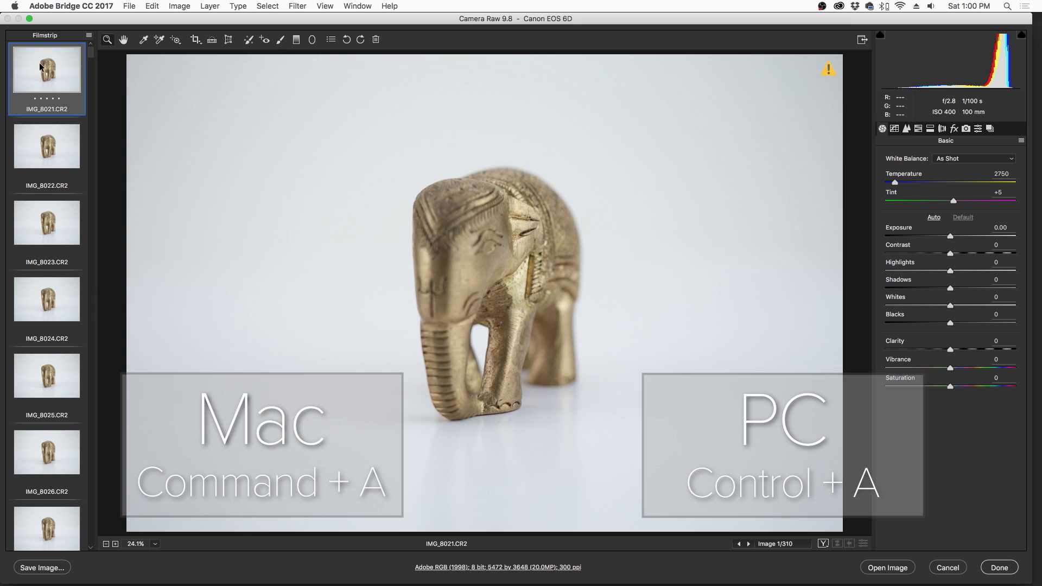
key(super+a)
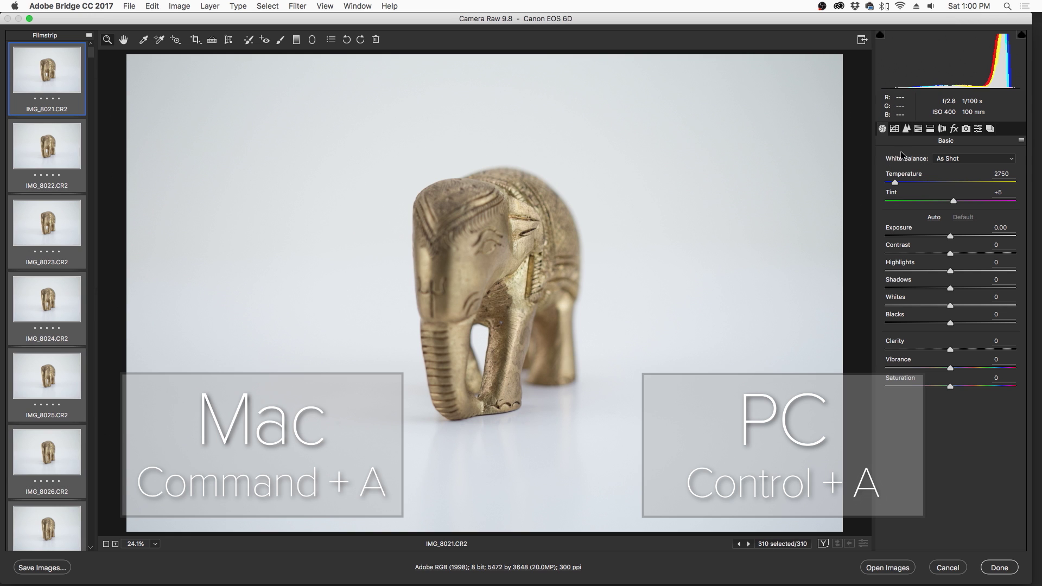
click(196, 41)
click(195, 41)
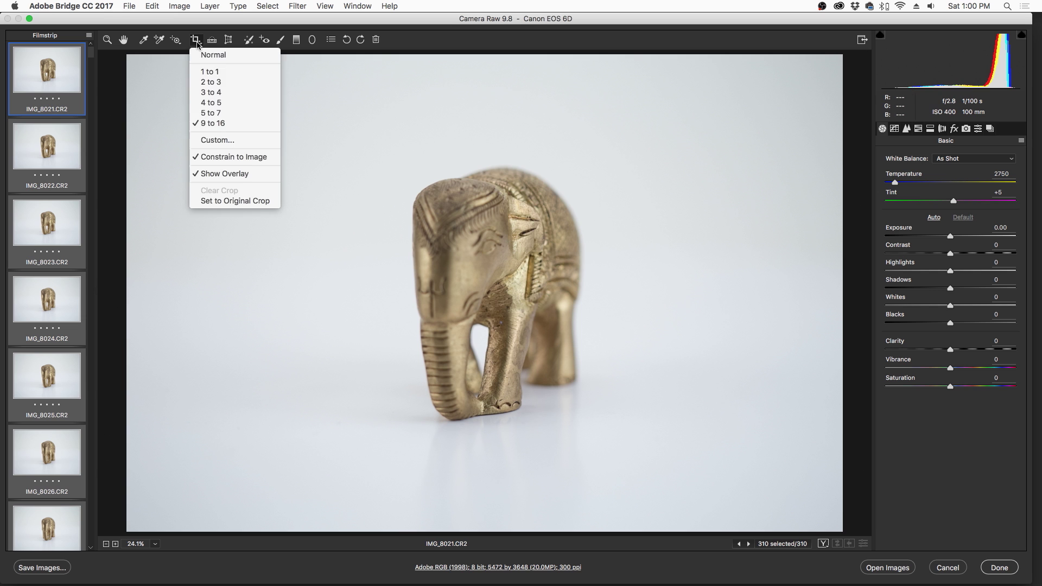
click(229, 125)
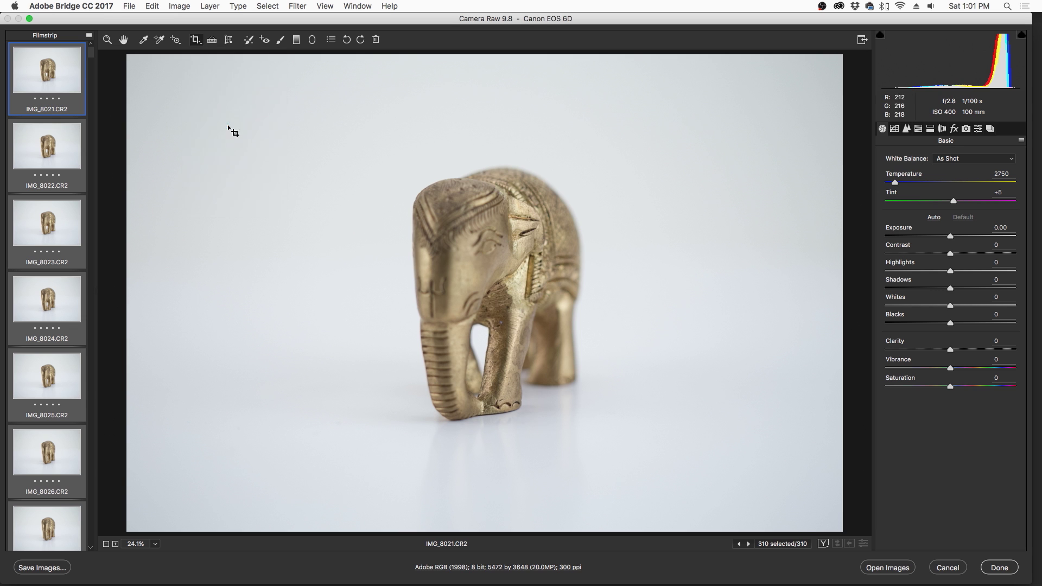
drag(126, 96, 676, 392)
key(z)
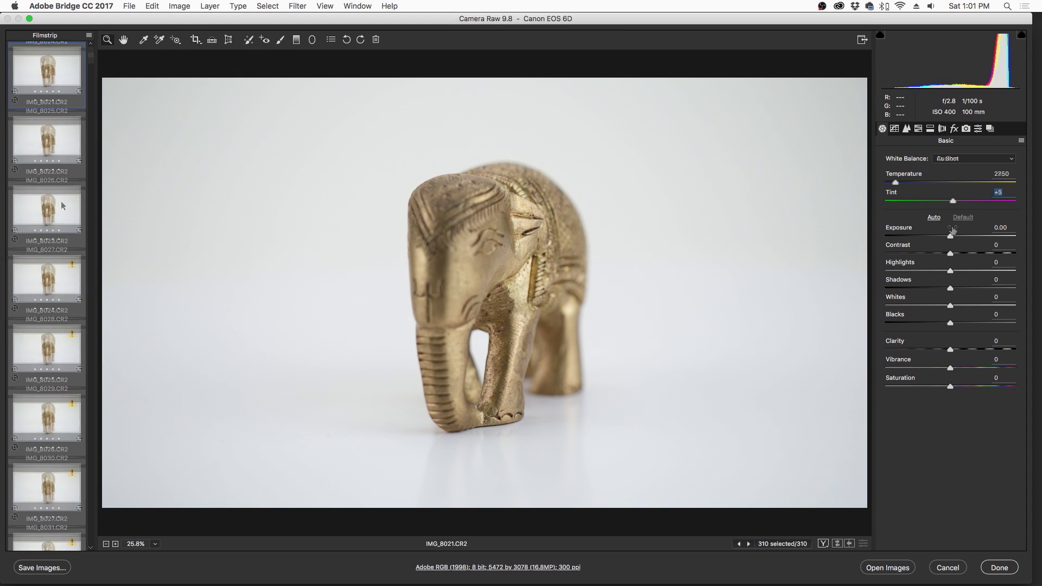
Step: Adjust all photos to exposure +0.45, contrast +26, highlights +23, shadows +18, blacks -15 and clarity +11
drag(951, 235, 966, 253)
drag(950, 288, 959, 353)
drag(950, 270, 965, 271)
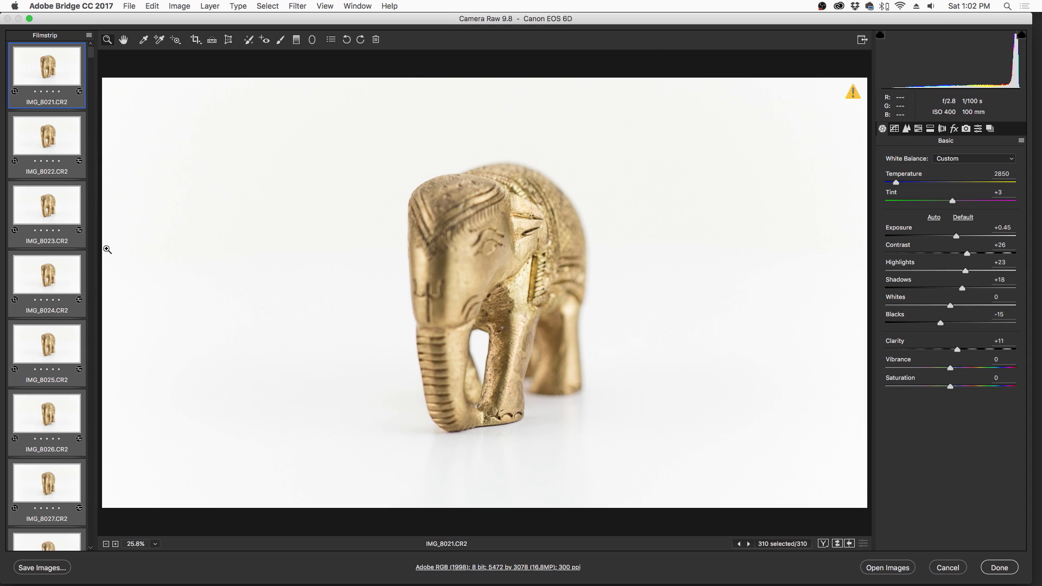
Step: Open the save options for the selected images and begin the serial numbering at 001
click(58, 568)
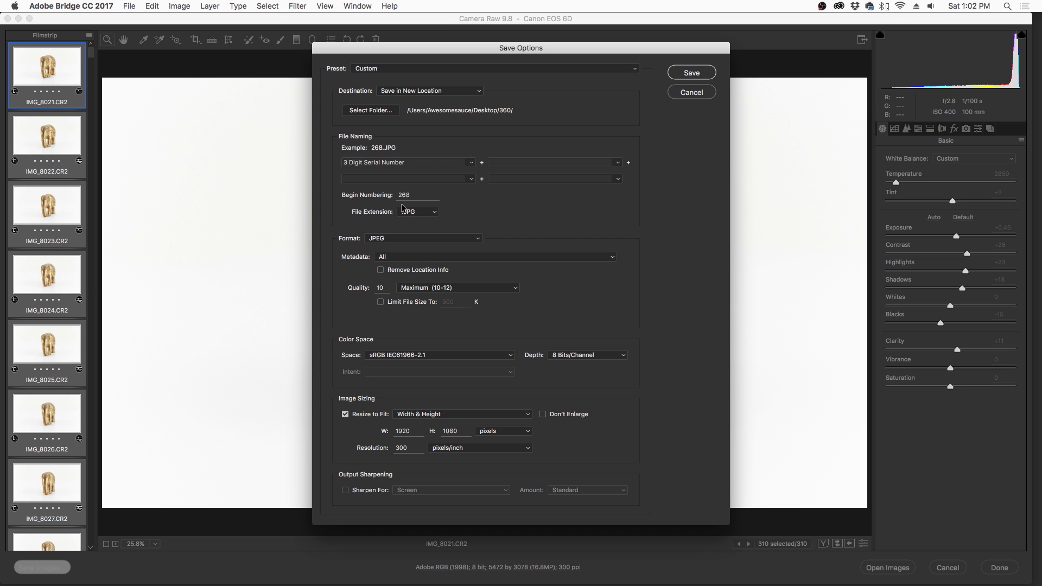
double_click(413, 192)
text(001)
click(415, 430)
Step: Create a JPG folder as the save destination and save all the images into it
click(370, 110)
key(super+shift+n)
text(JPG)
key(Return)
click(741, 572)
click(687, 72)
click(111, 567)
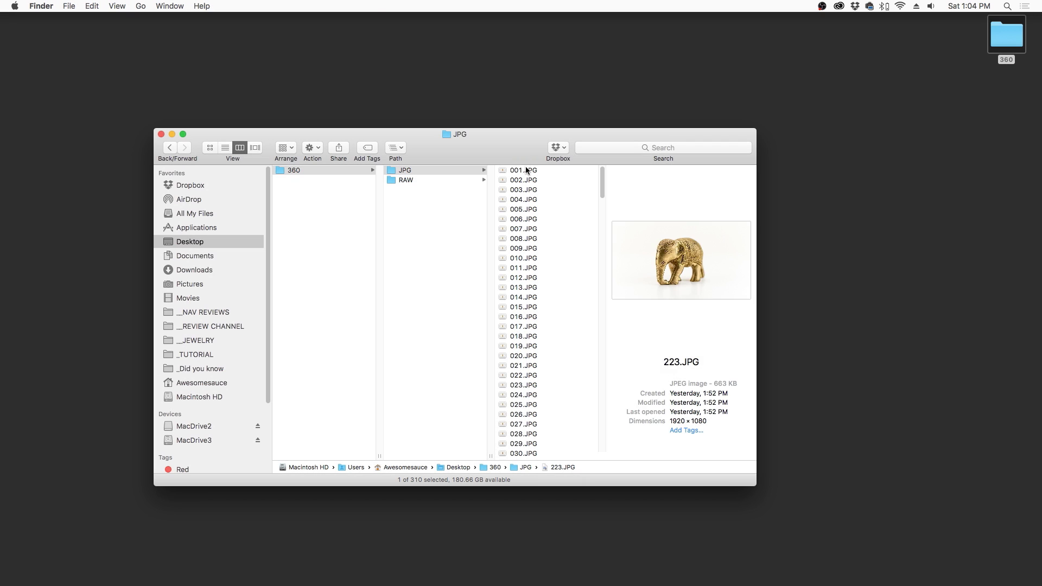
Step: Switch to QuickTime Player 7 and open the image sequence starting with 001.JPG from the 360/JPG folder
click(524, 170)
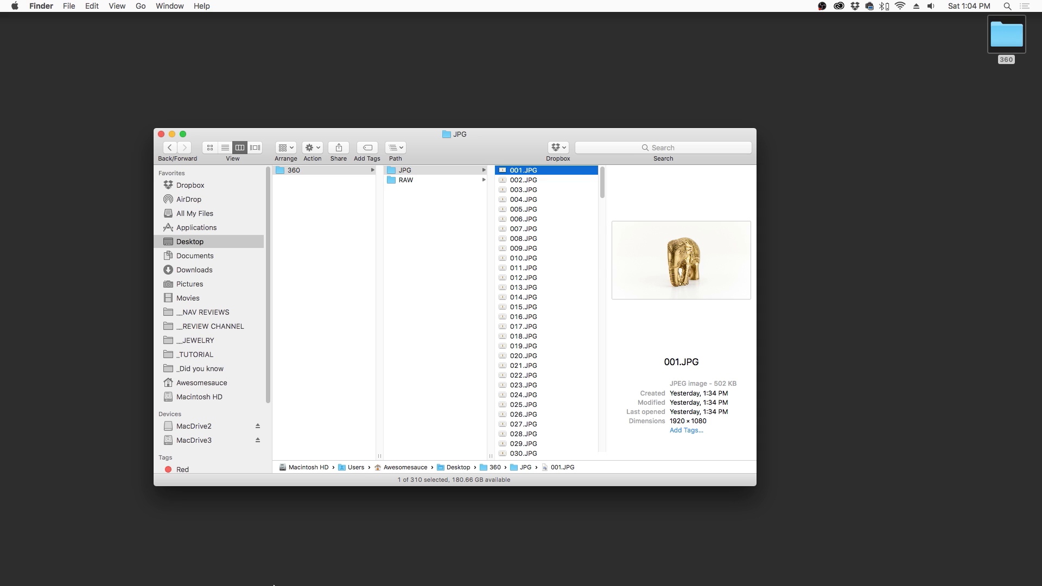
mouse_move(274, 585)
click(179, 572)
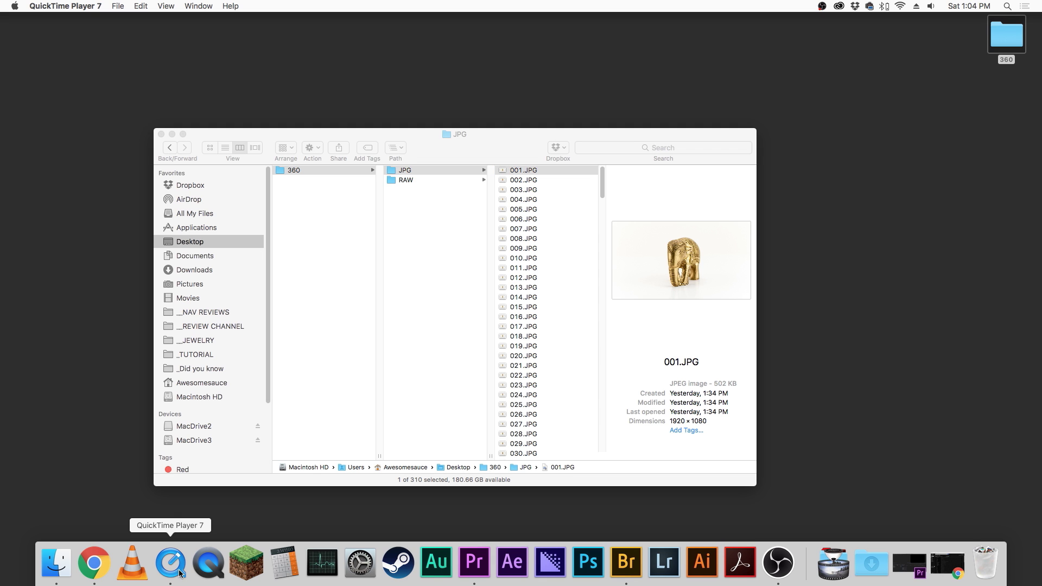
click(119, 6)
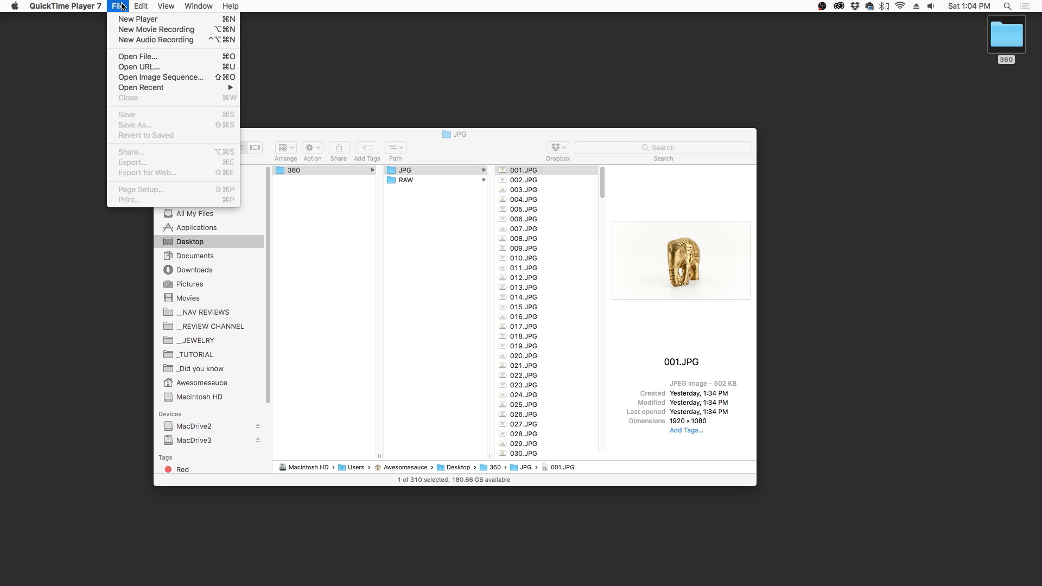
click(152, 81)
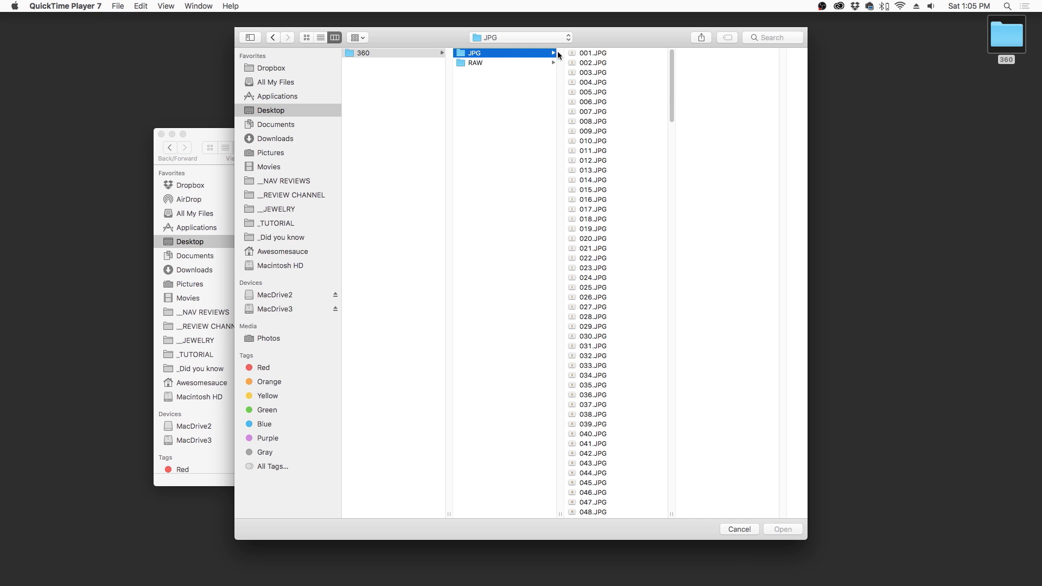
click(609, 53)
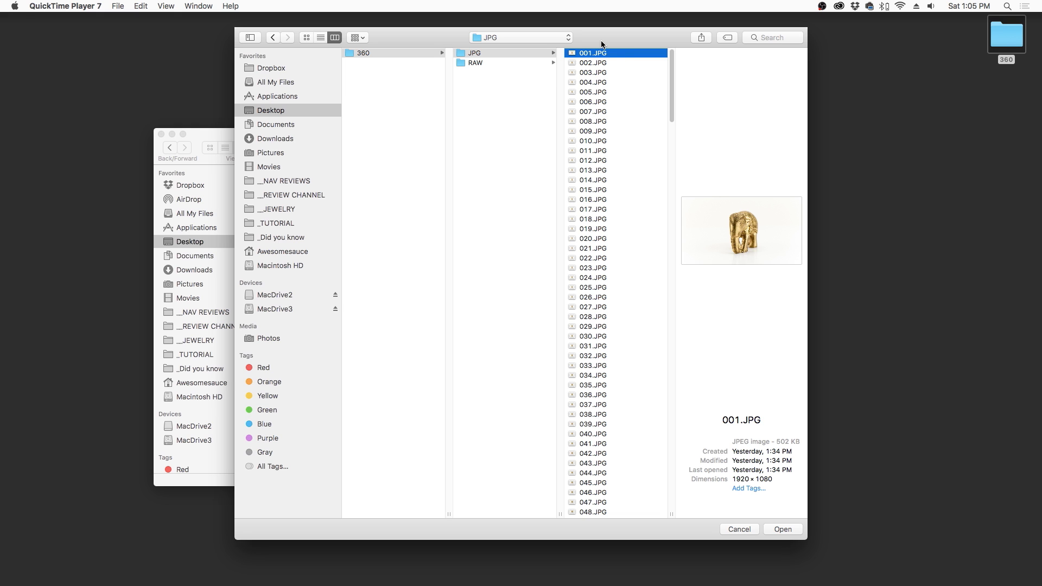
click(780, 528)
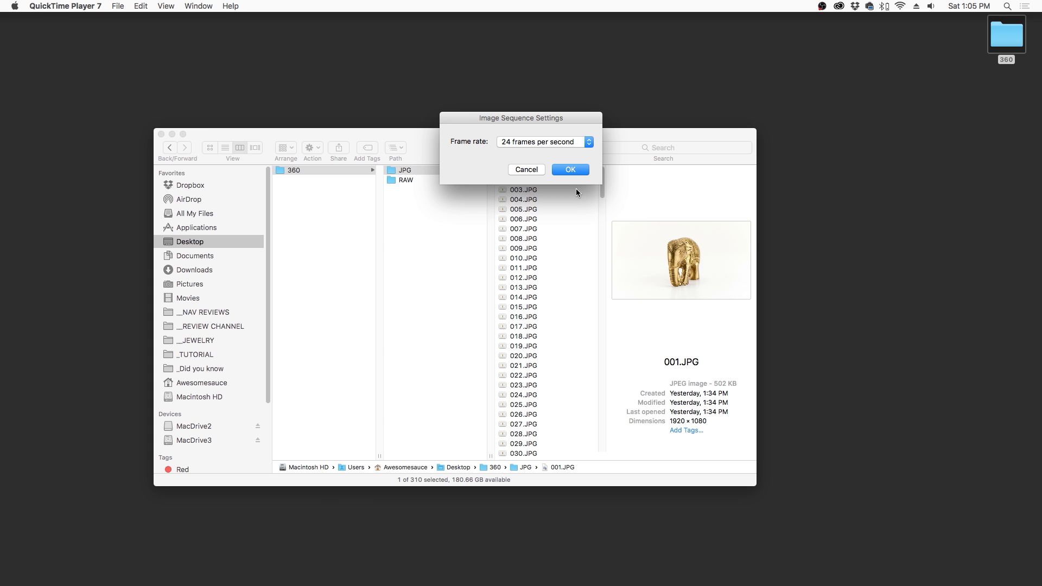
Step: Load the image sequence at 24 frames per second and scrub through the beginning of the movie
click(586, 144)
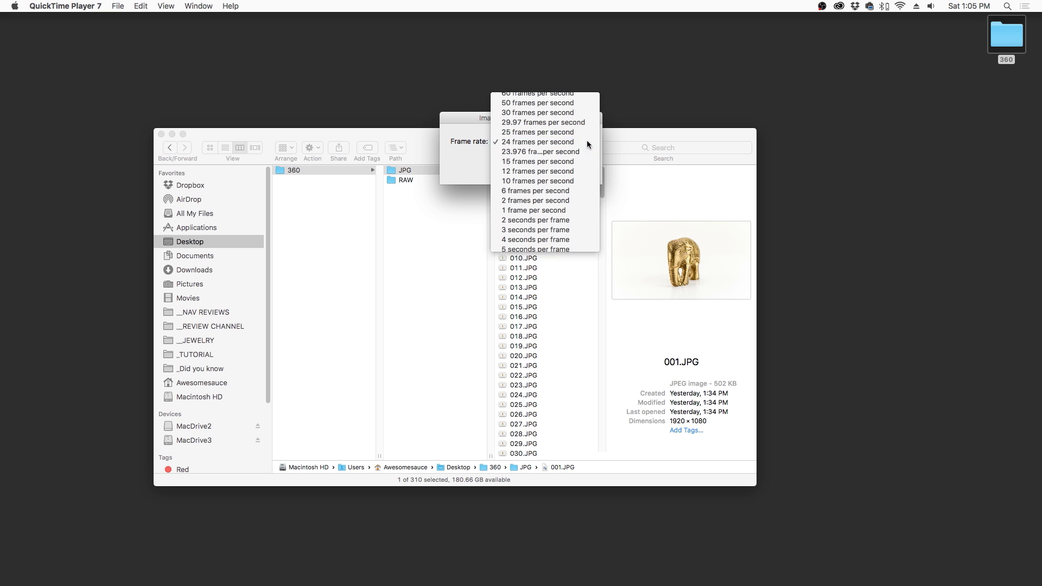
click(588, 143)
click(581, 170)
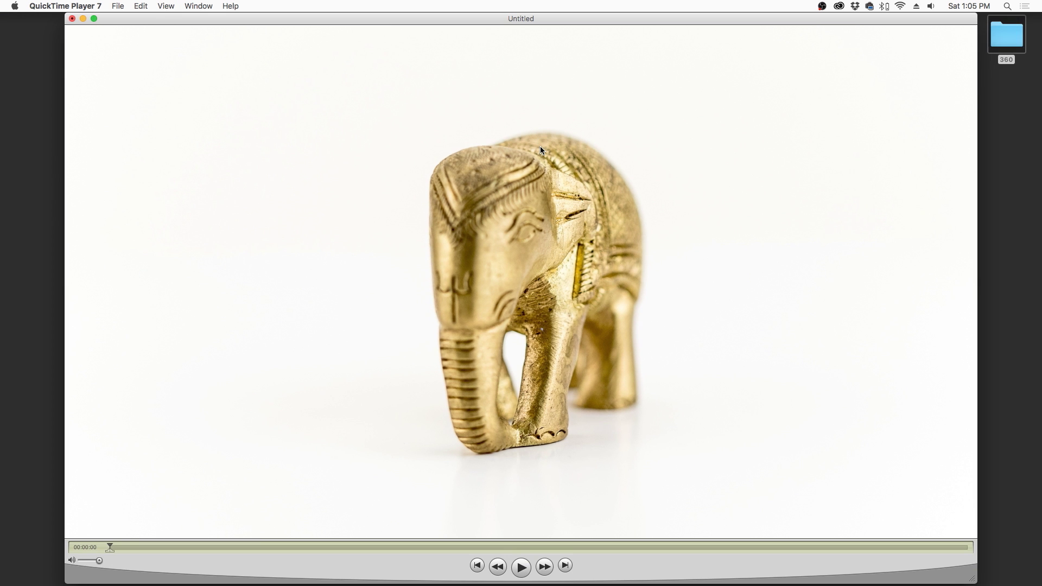
drag(111, 547, 235, 545)
Step: Set up a movie export named 360 Elephant with Apple ProRes 422 HQ compression
click(123, 6)
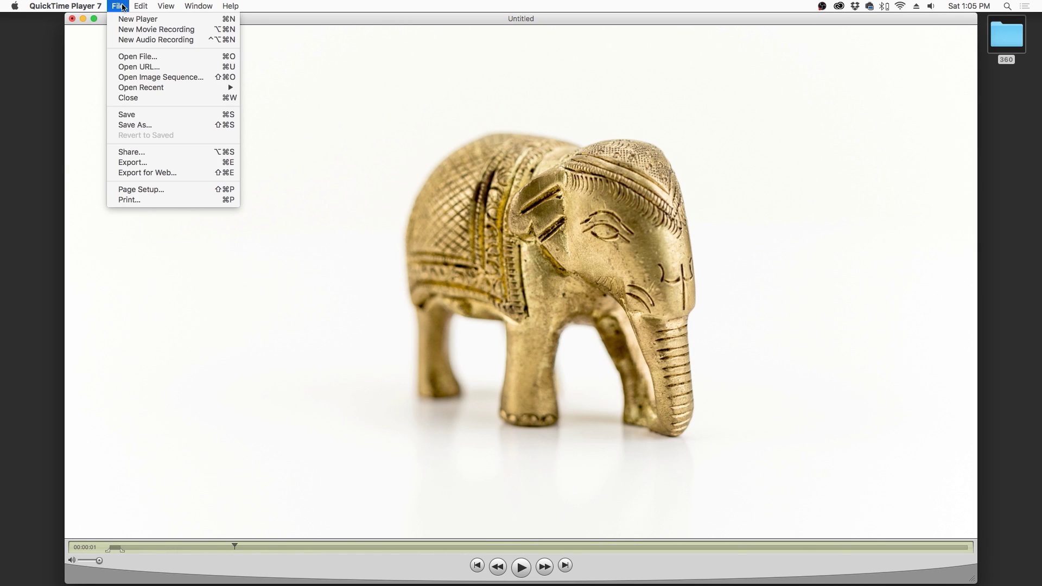
click(162, 164)
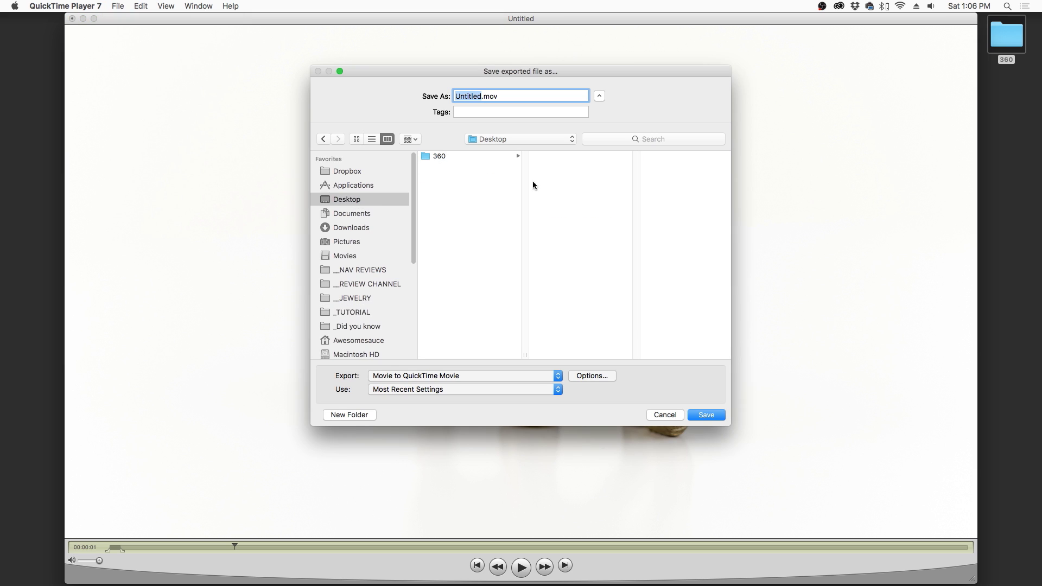
text(360 Elephant)
click(597, 376)
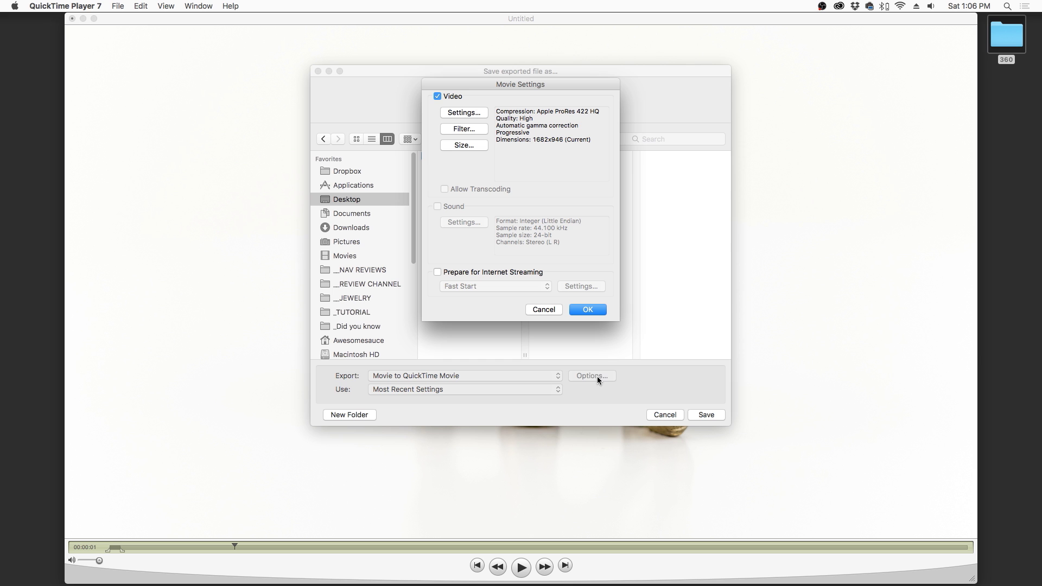
click(463, 113)
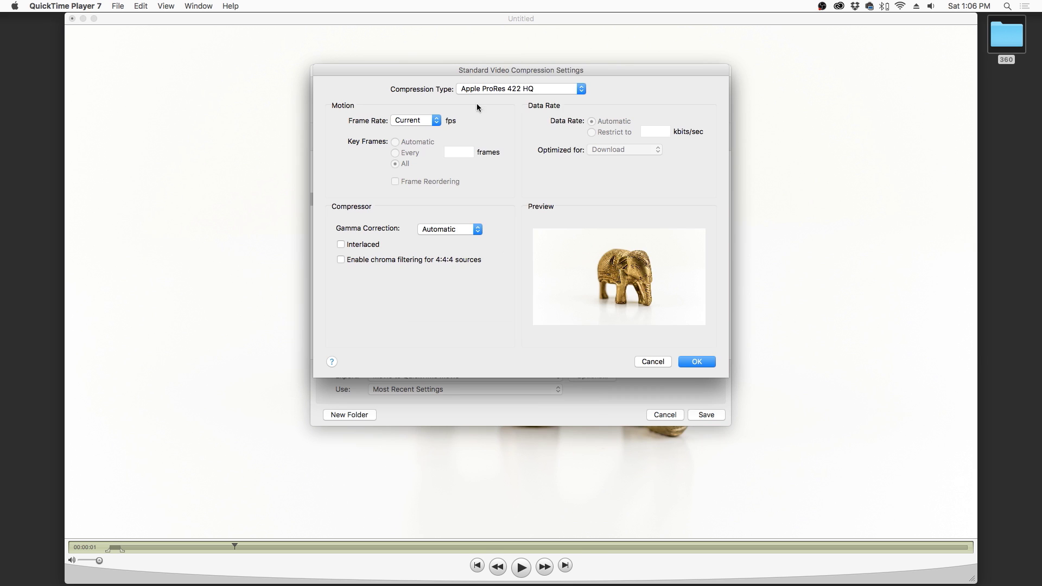
click(534, 89)
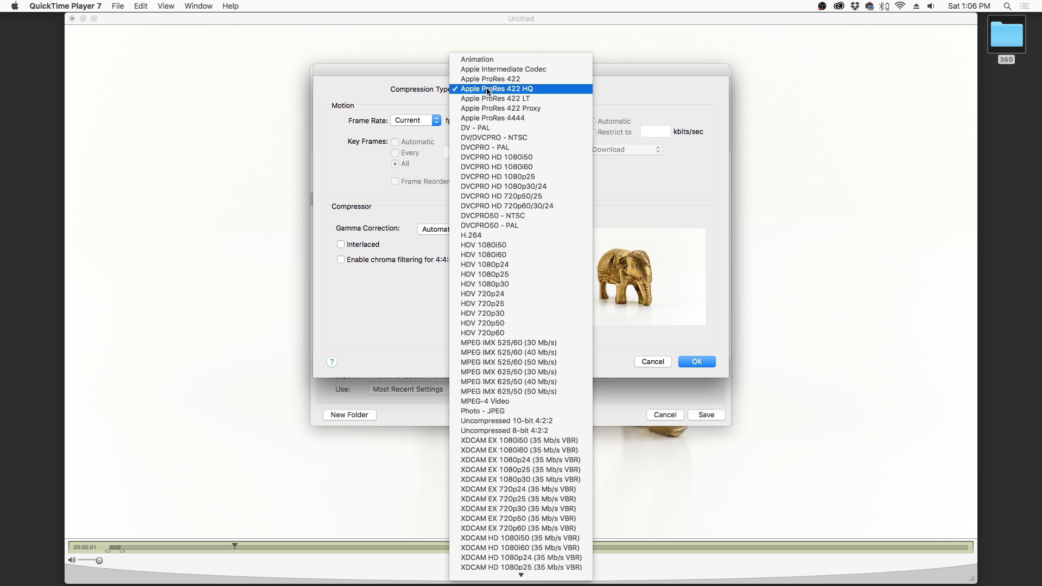
click(562, 89)
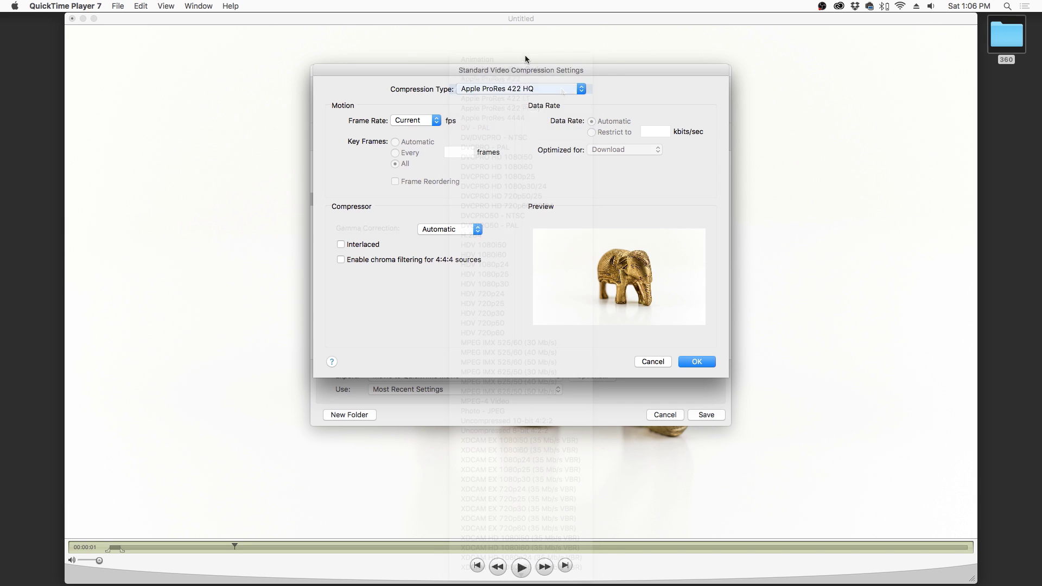
click(703, 362)
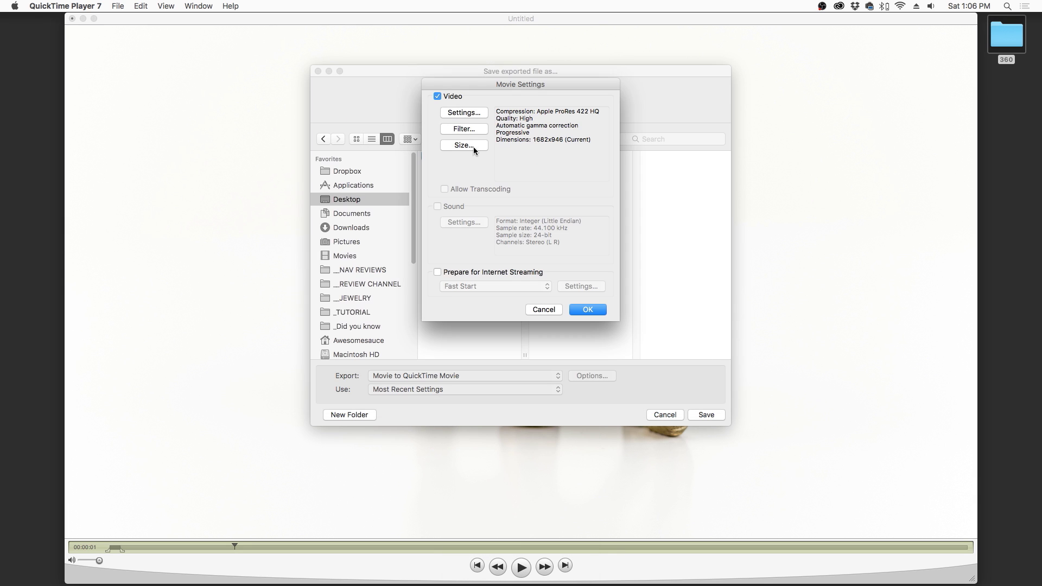
Step: Set the export dimensions to 1920 x 1080 HD and save the movie to the Desktop
click(468, 144)
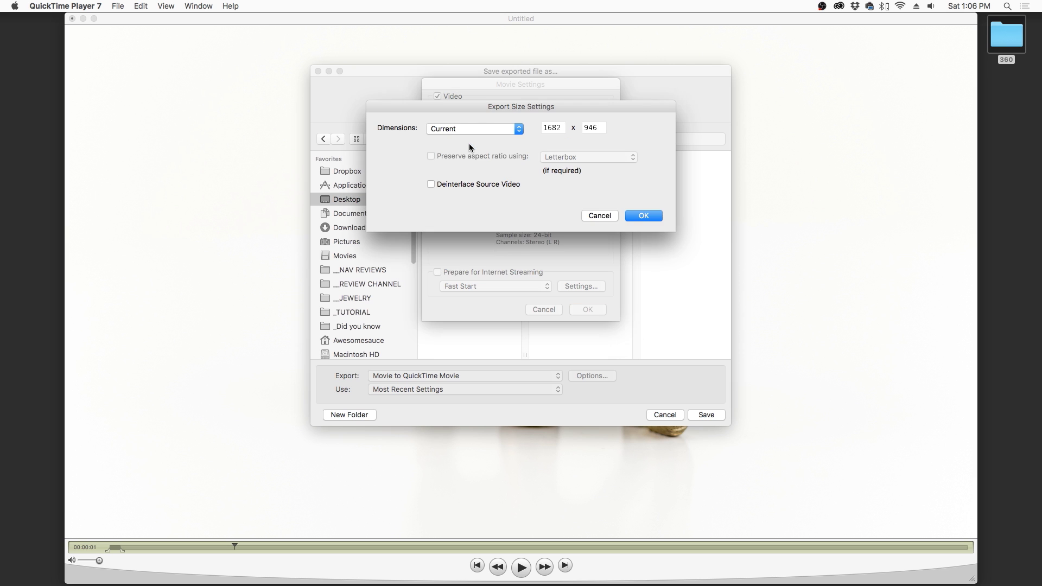
click(509, 127)
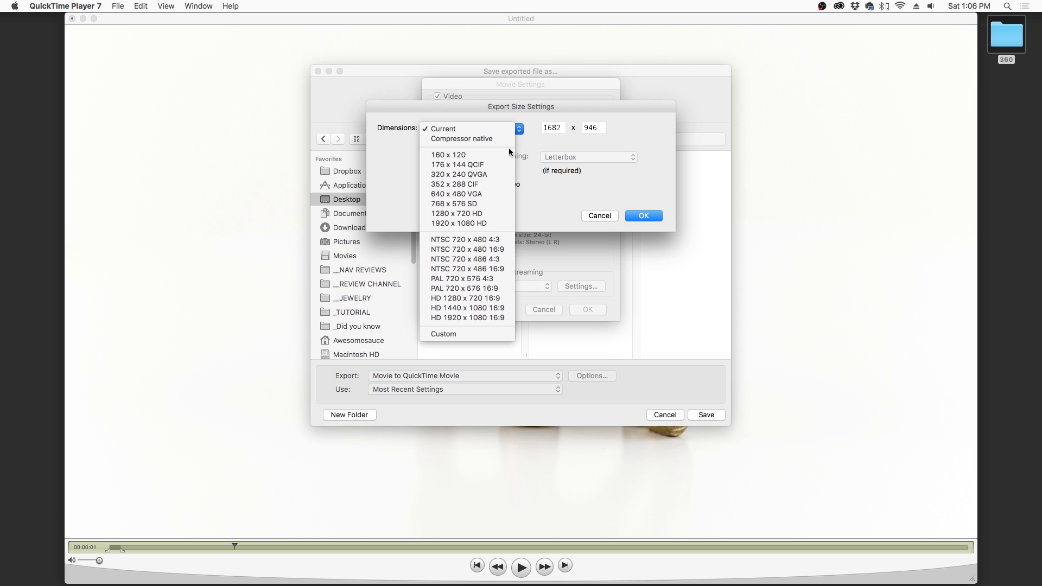
click(503, 223)
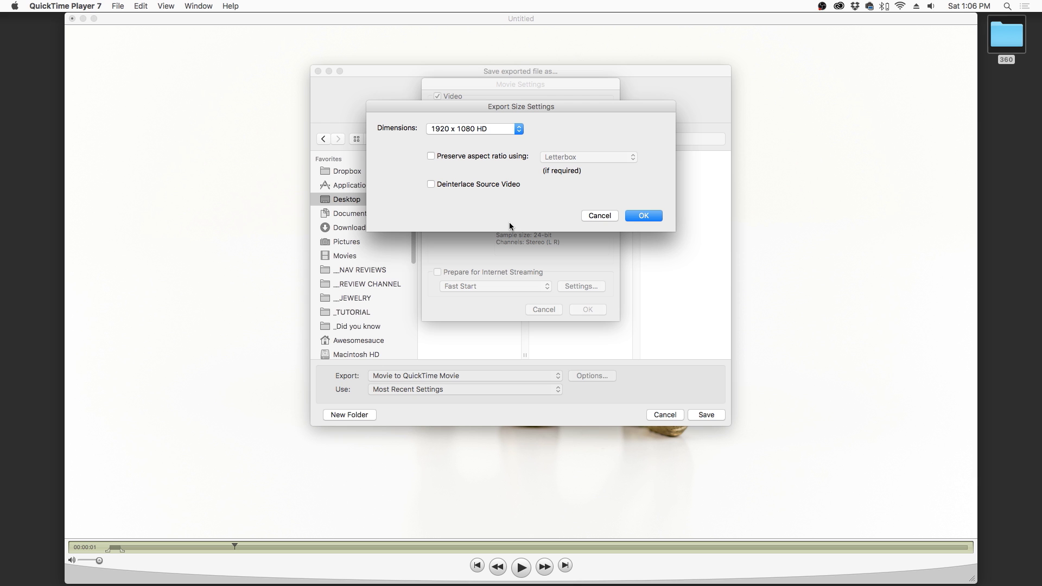
click(644, 216)
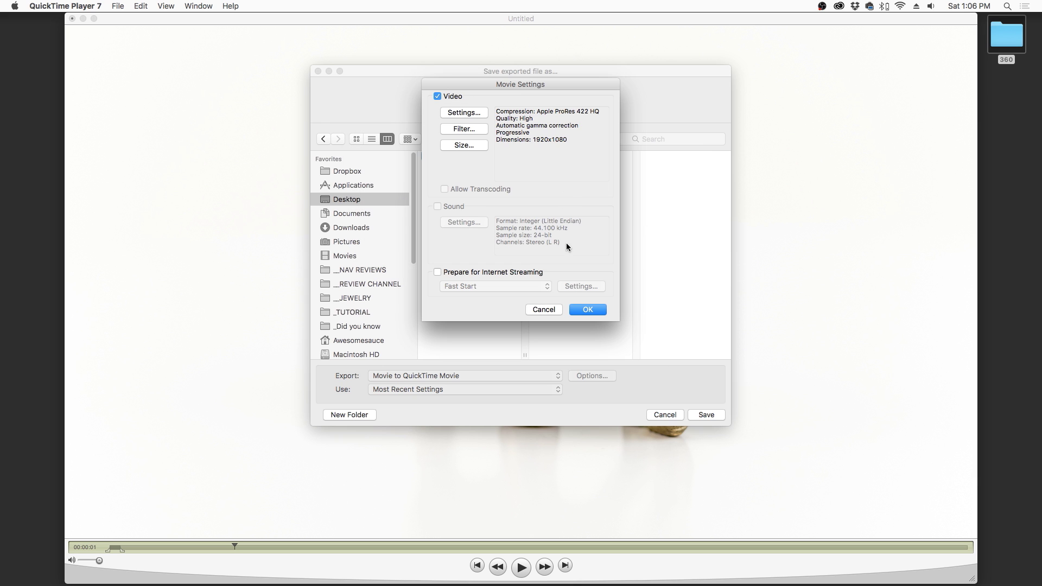
click(579, 309)
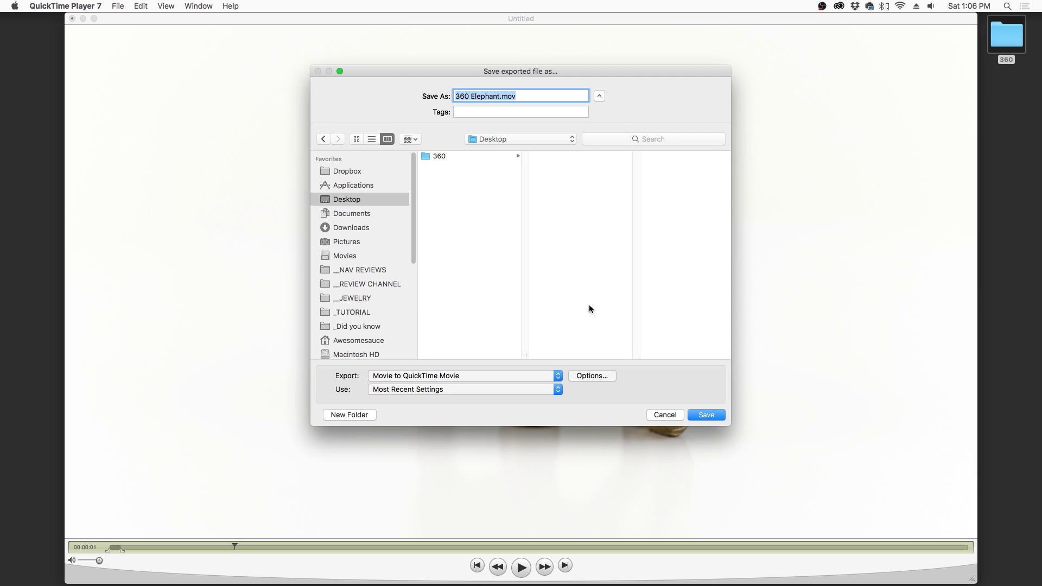
click(706, 415)
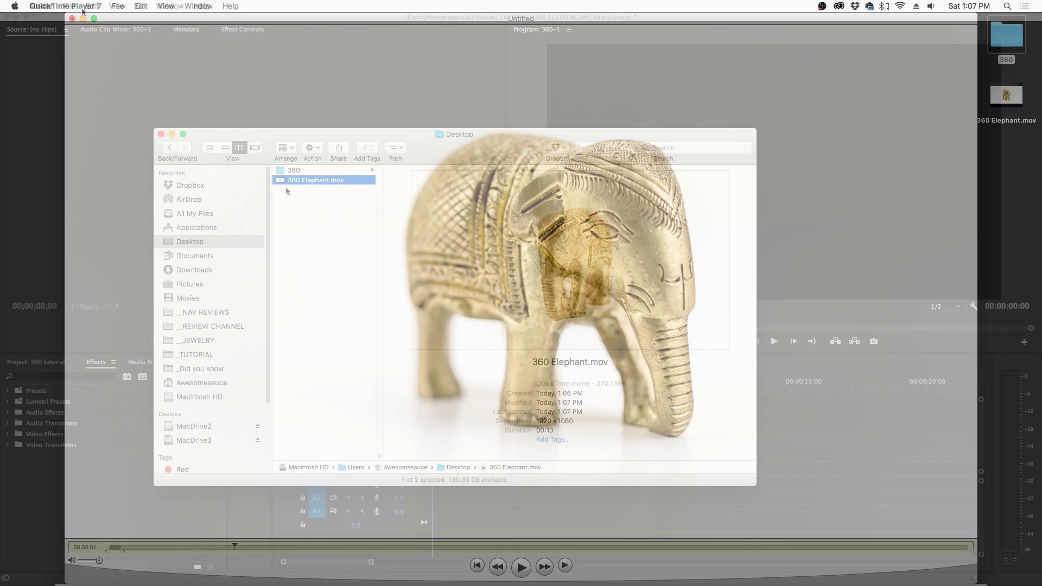
Step: Place 360 Elephant.mov at the start of track V1 in Premiere Pro and cut off everything after about 10 seconds
drag(301, 179, 455, 468)
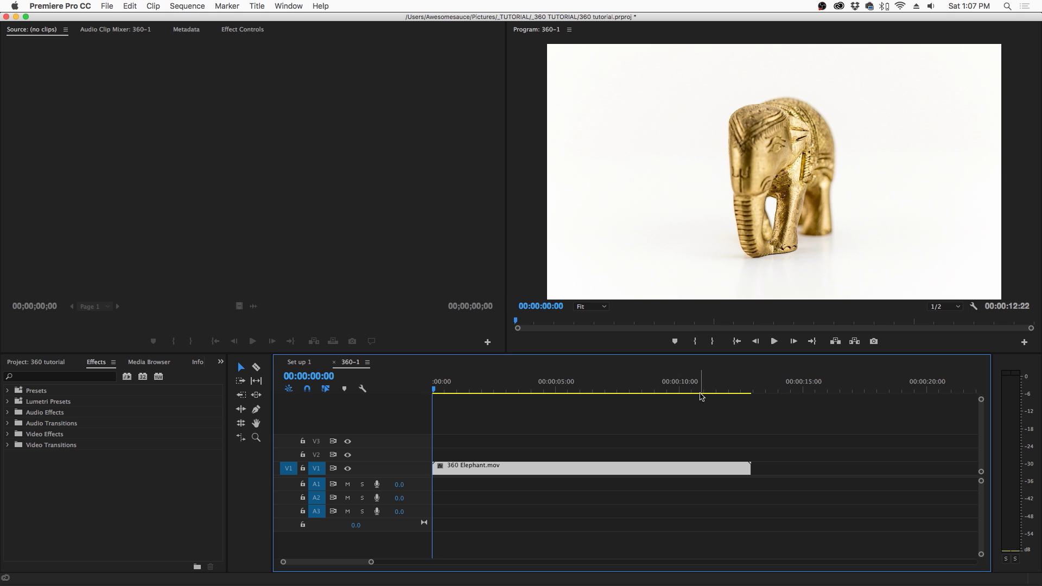
drag(505, 390, 684, 394)
key(c)
click(685, 471)
key(v)
click(725, 475)
key(Delete)
Step: Append two copies of the trimmed elephant clip in the timeline and play the sequence from the start
click(650, 472)
key(super+c)
key(super+v)
key(super+v)
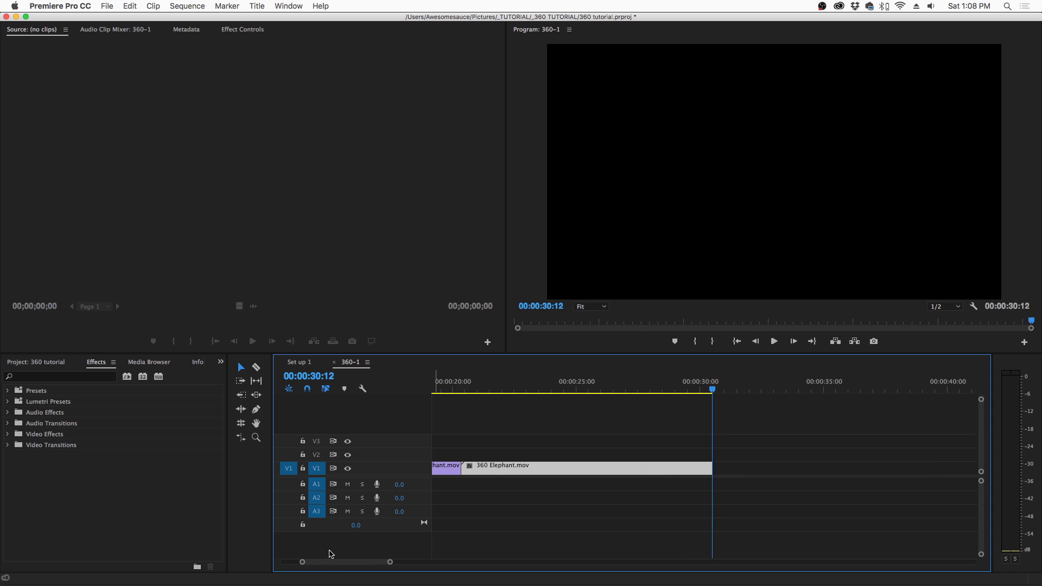
key(Home)
key(space)
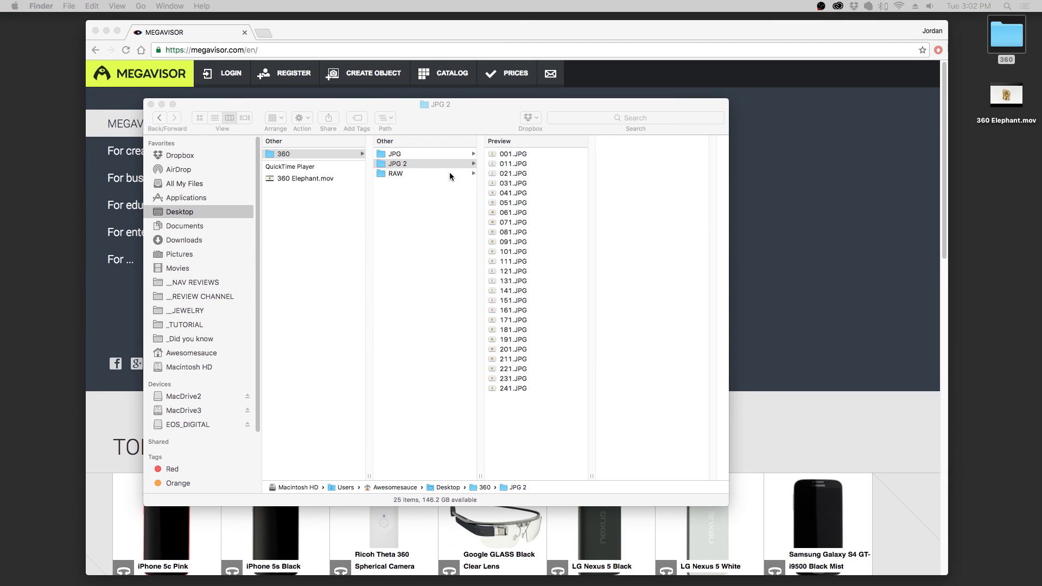
Step: Switch to Finder, step through the photos in the JPG 2 folder from 001.JPG to 241.JPG and select them all
click(468, 164)
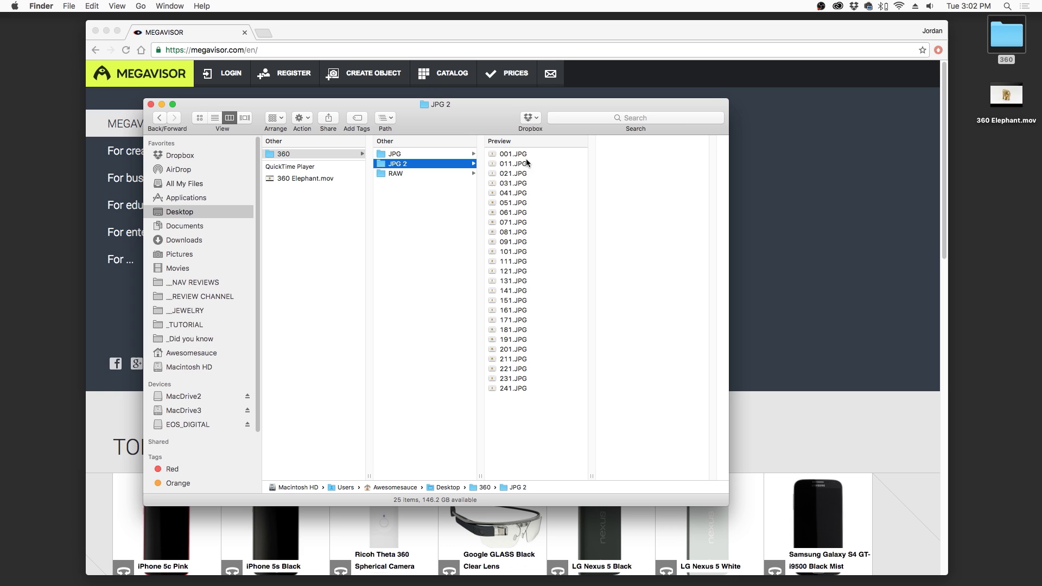
click(507, 155)
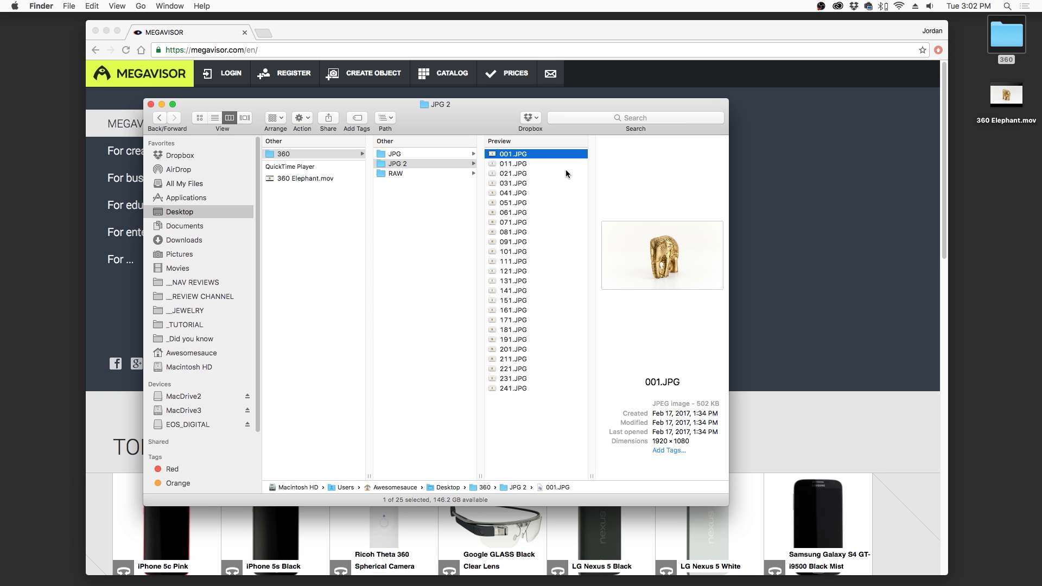
key(Down)
key(Down)
key(Down)
key(Down)
key(Down)
key(Down)
key(Down)
key(Down)
key(Down)
key(Down)
key(Down)
key(Down)
key(Down)
key(Down)
key(Down)
key(Down)
key(Down)
key(Down)
key(Down)
key(Down)
key(Down)
key(Down)
key(Down)
key(Down)
key(super+a)
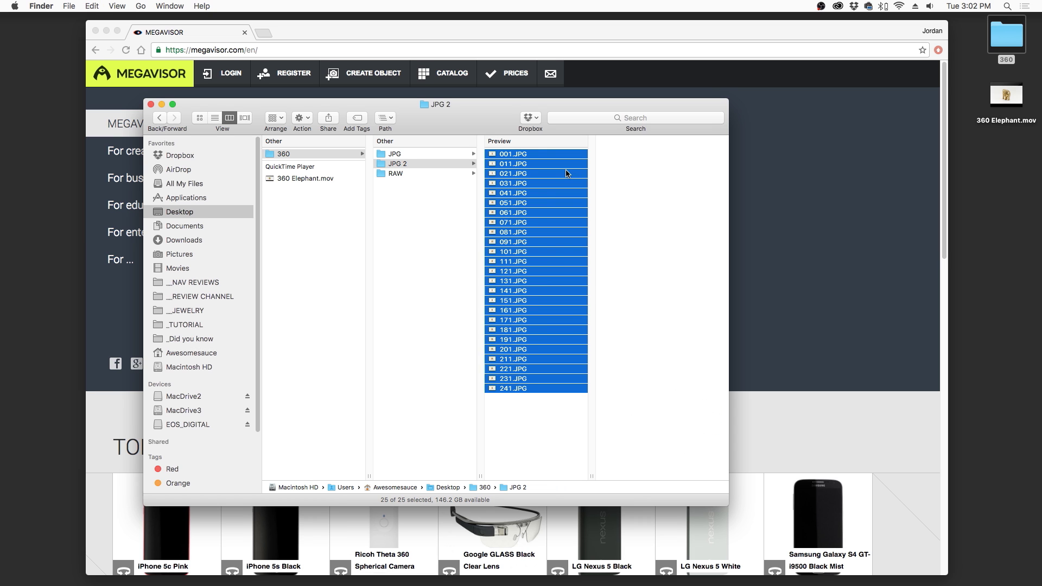
Step: Move the Finder window aside, switch to the MEGAVISOR website in Chrome and look over its home page
drag(436, 107, 311, 118)
click(412, 99)
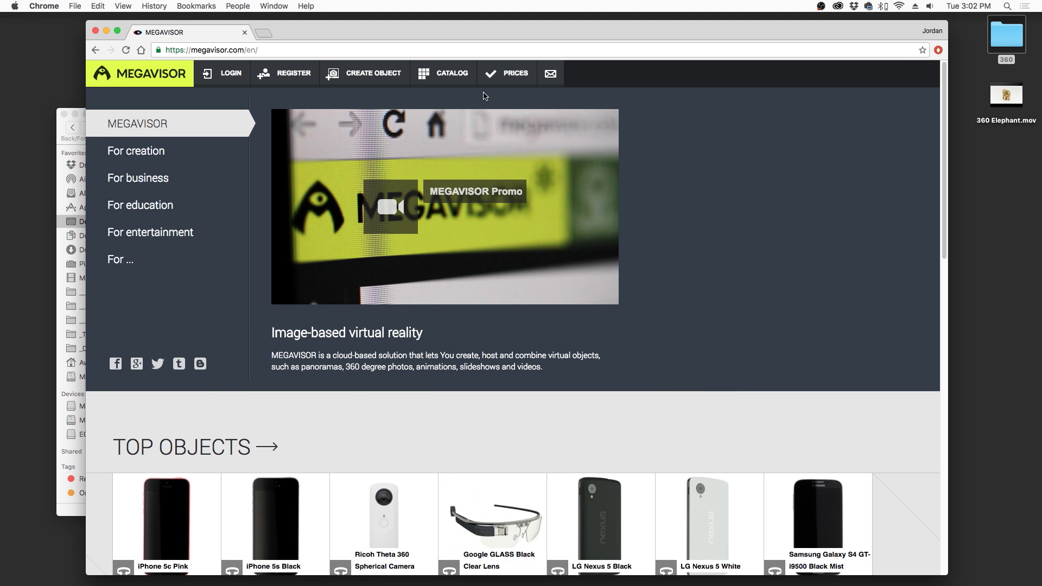
scroll(484, 96, down, 10)
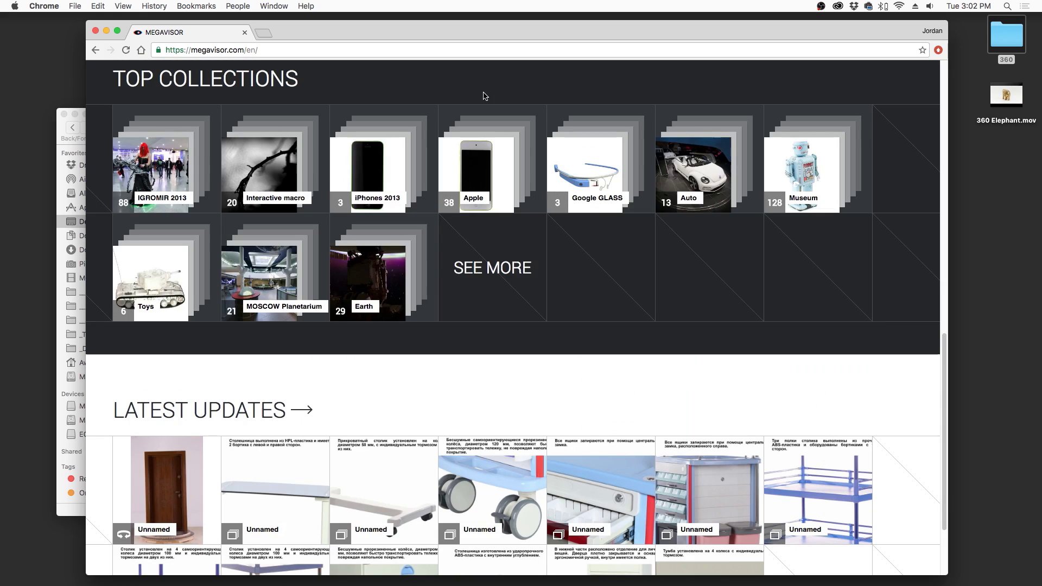
scroll(484, 96, up, 10)
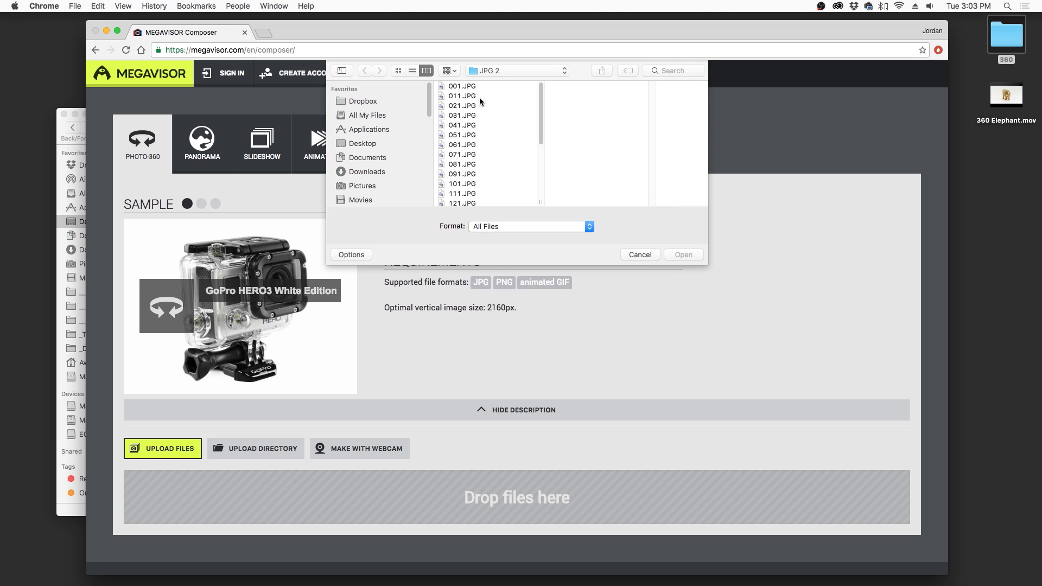
Step: Load all the JPG photos from the JPG 2 folder into the MEGAVISOR photo-360 composer
key(super+a)
scroll(488, 154, down, 3)
scroll(518, 160, up, 3)
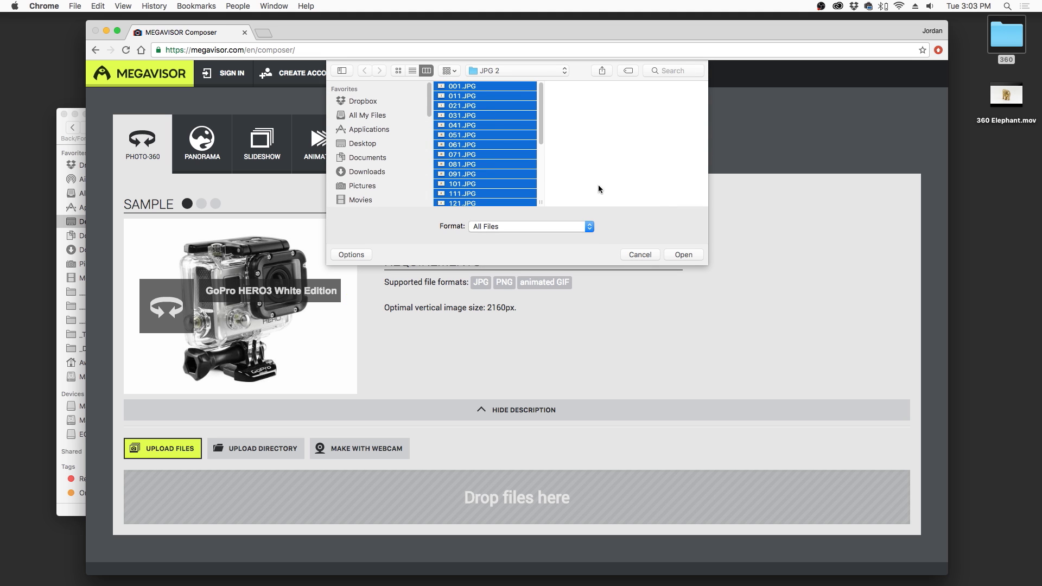
click(683, 254)
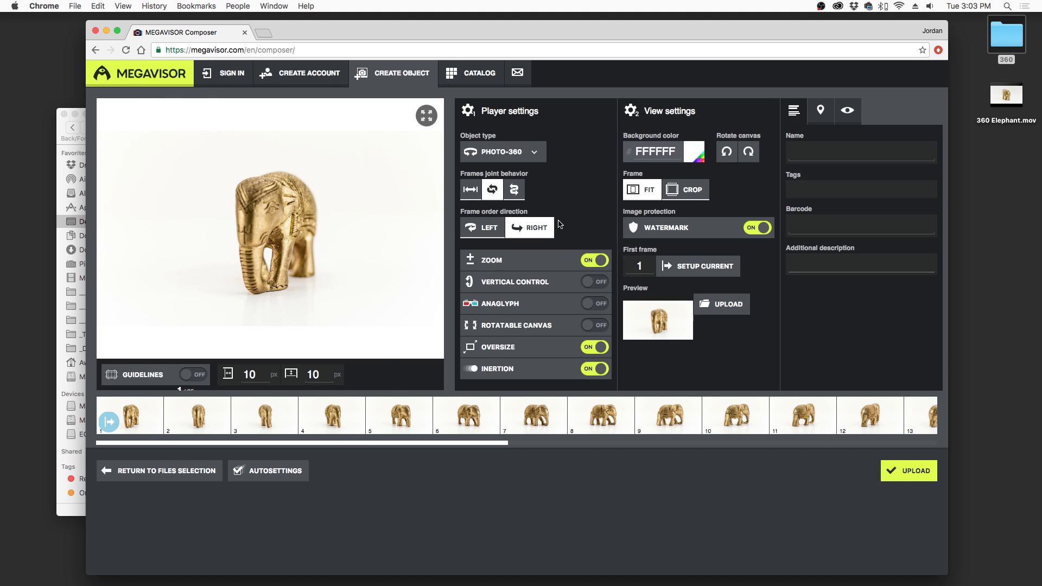
Step: Spin the elephant around in the composer's 360 preview to check its rotation
drag(266, 227, 371, 240)
drag(209, 234, 398, 222)
drag(275, 224, 515, 277)
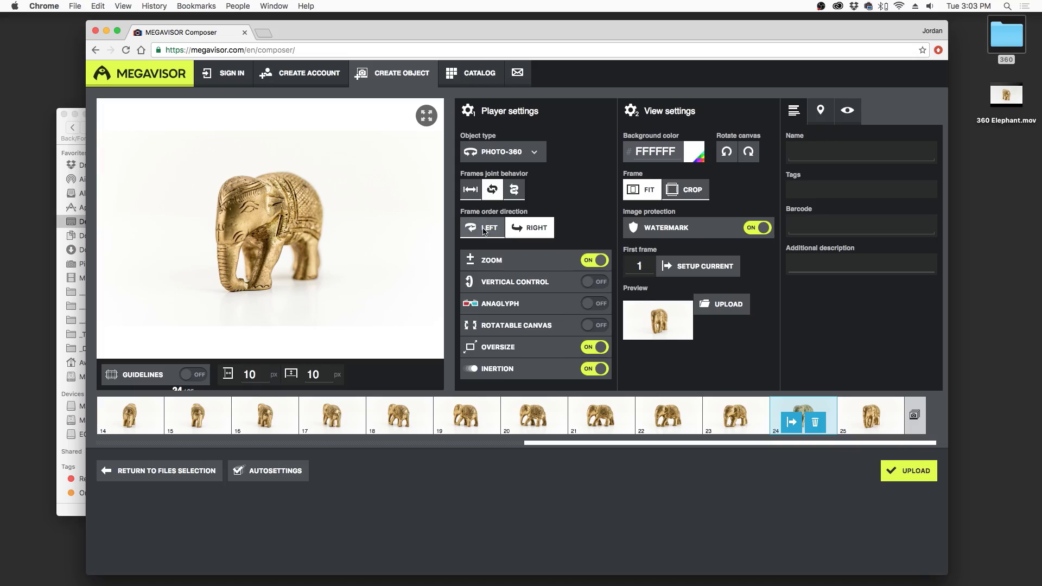